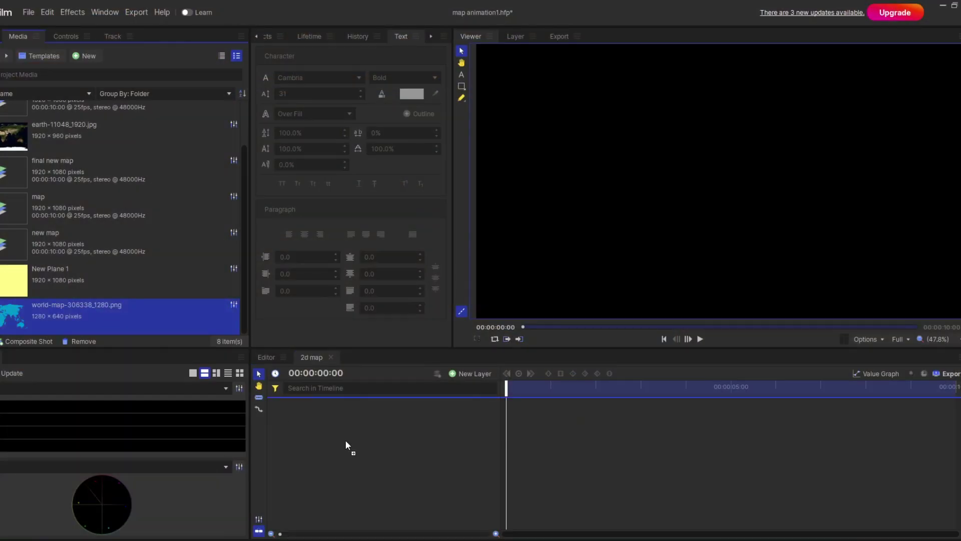
Add world-map-306338_1280.png to the 2d map timeline with New Plane 1 beneath it as the background.
drag(346, 440, 347, 441)
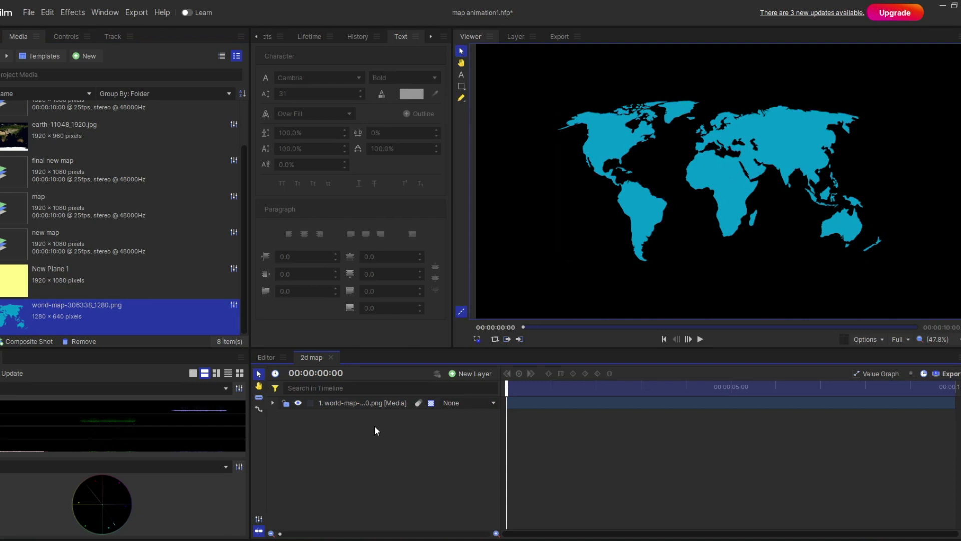
drag(181, 286, 388, 460)
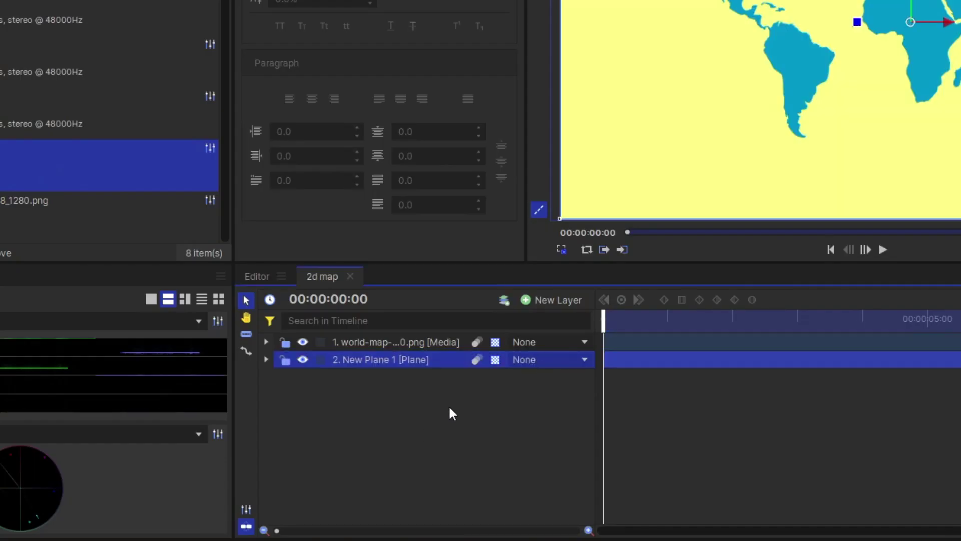
Enlarge the world map layer to fill the frame and position a text label over India.
click(354, 342)
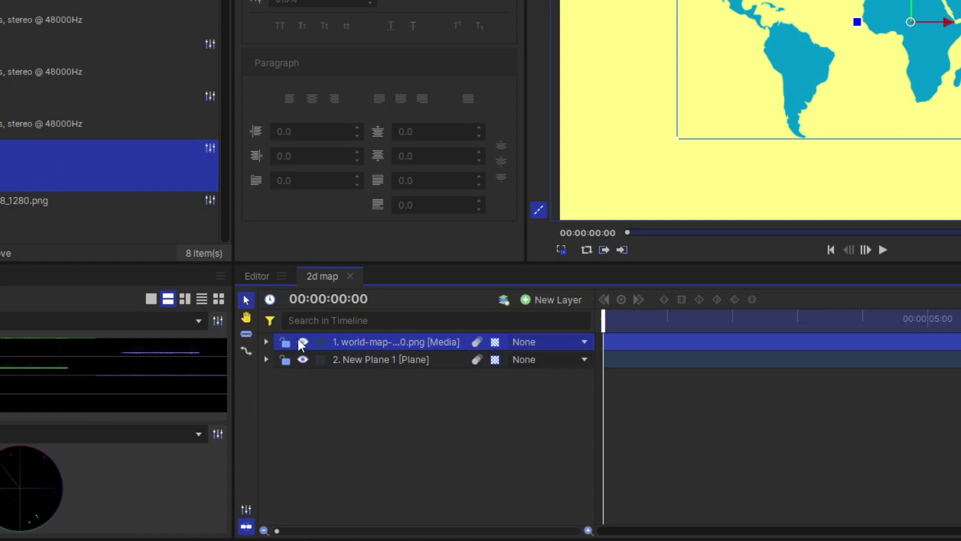
click(266, 342)
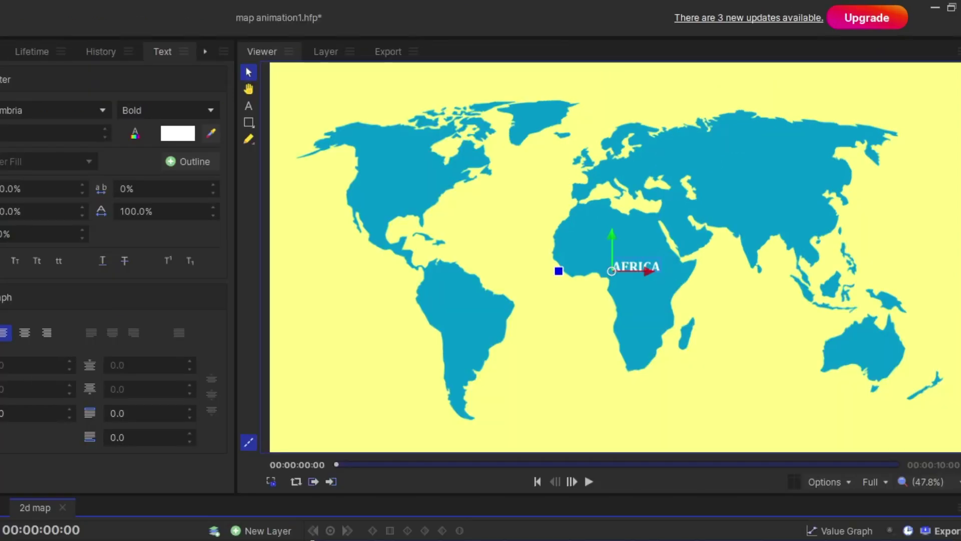
drag(615, 278, 745, 235)
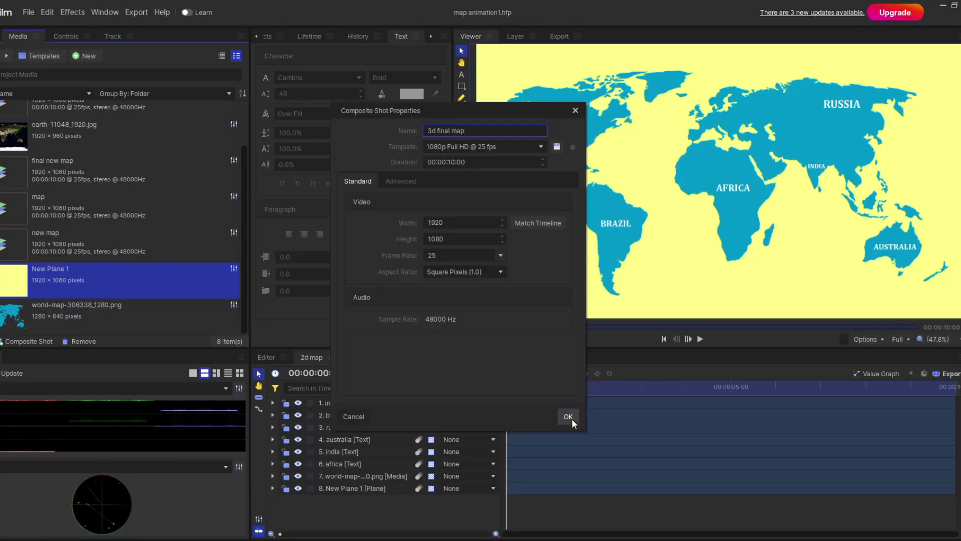
Create a composite shot named 3d final map at 1080p Full HD @ 25 fps and add the 2d map composite to it.
click(572, 418)
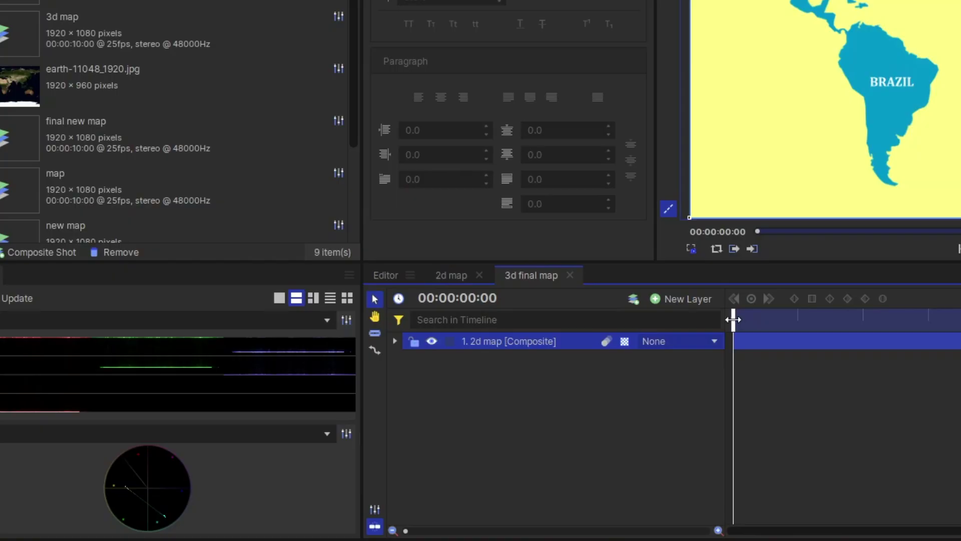
drag(733, 320, 869, 354)
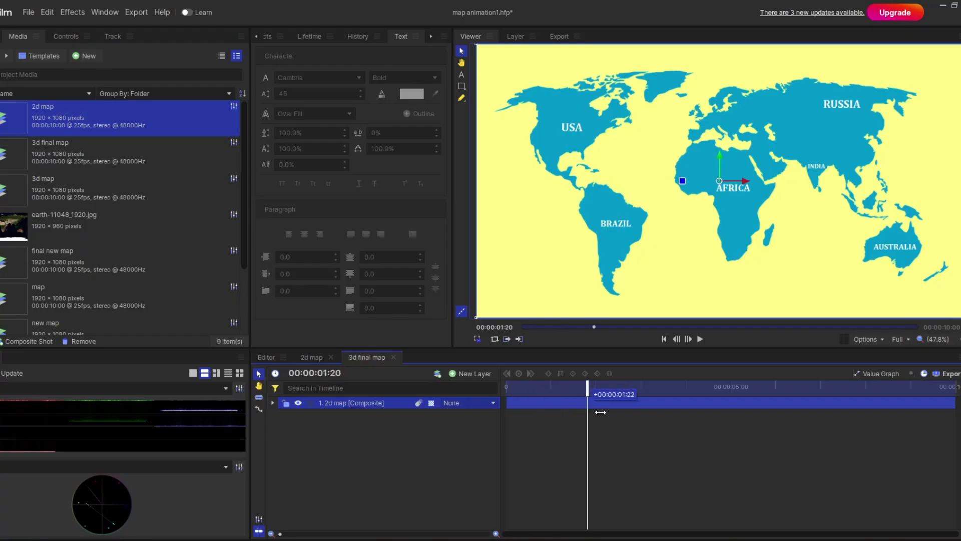
Convert the 2d map layer to 3D and add a camera to the 3d final map composite.
click(402, 459)
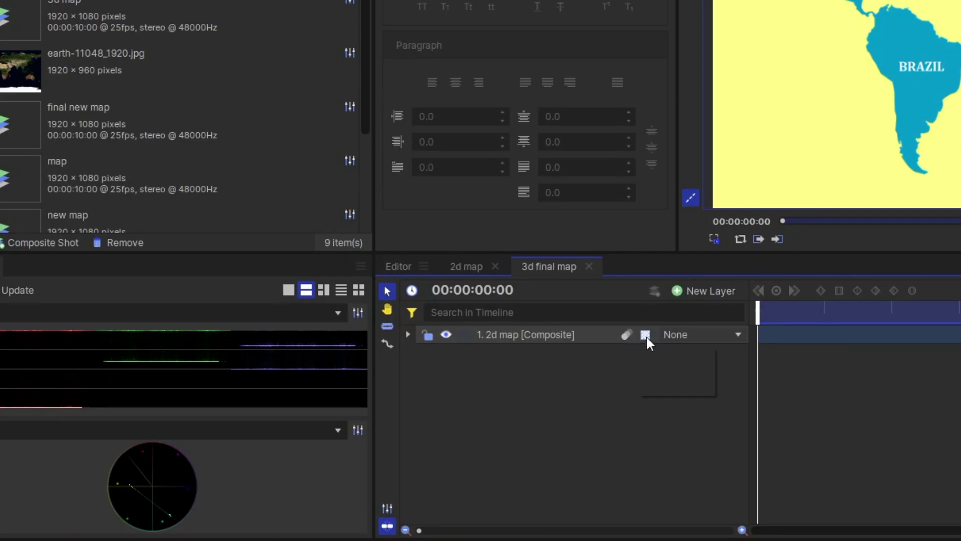
click(671, 371)
click(776, 179)
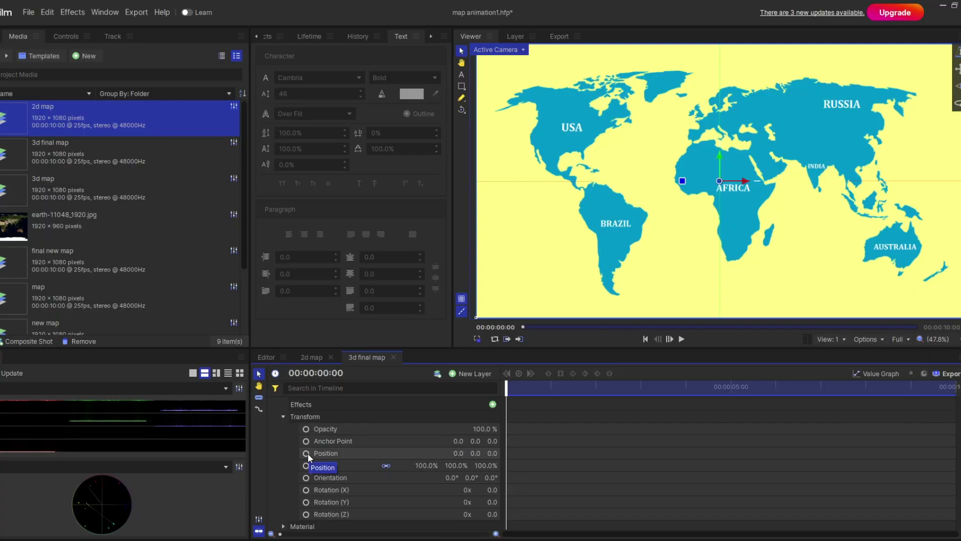
Enable keyframing at 00:00:00:00 for the 2d map layer's Position, Scale, Orientation and Rotation X, Y and Z.
click(306, 452)
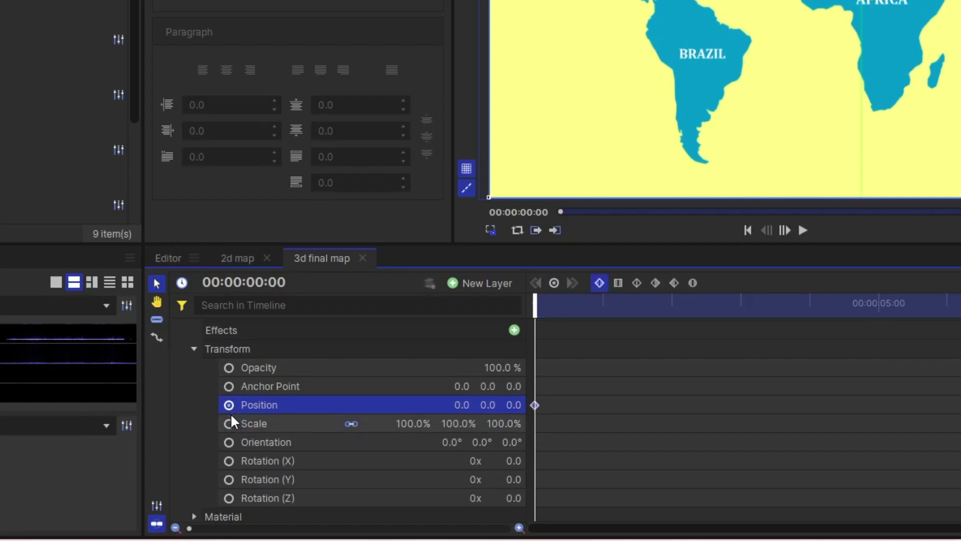
click(229, 424)
click(228, 443)
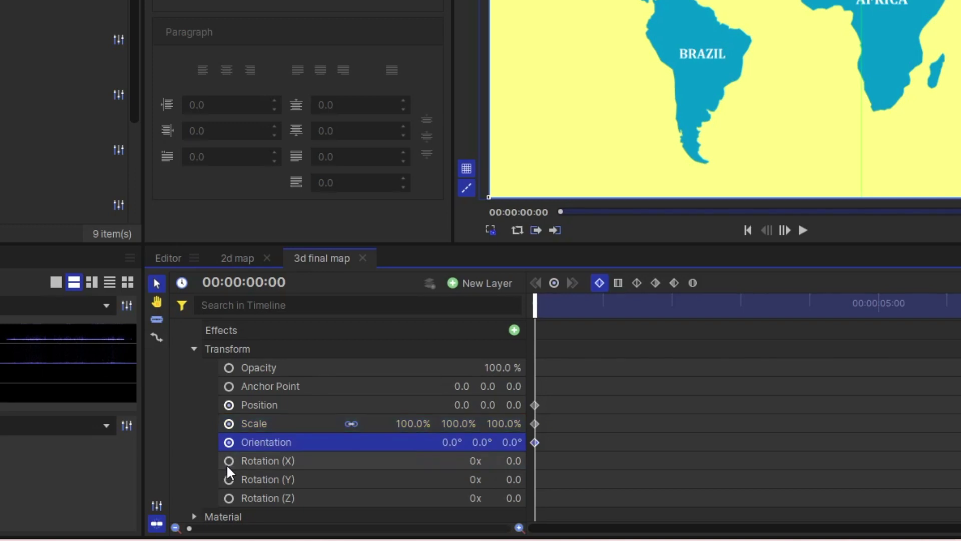
click(228, 461)
click(229, 480)
click(227, 496)
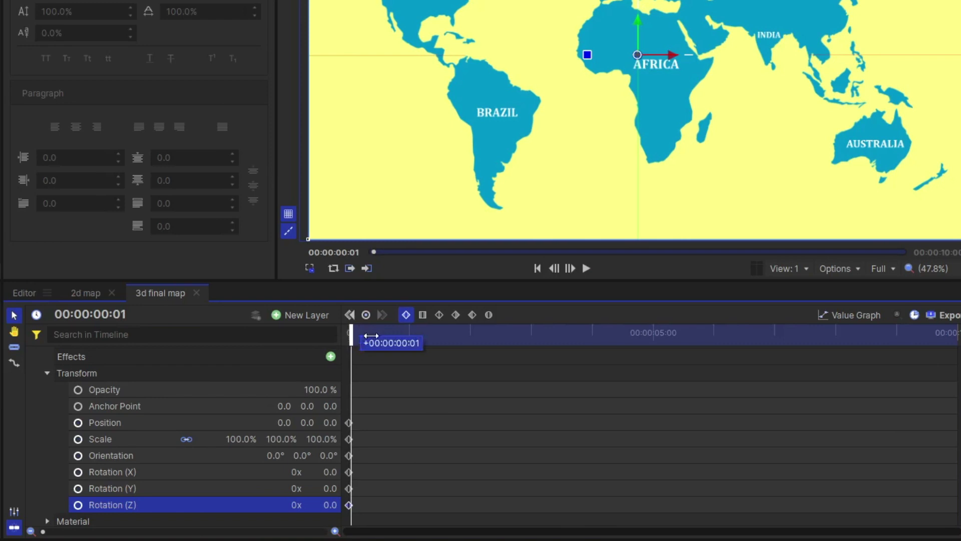
At 00:00:09:23, set the 2d map layer's Rotation (X) to 46.0 and Rotation (Z) to -8.0.
drag(371, 335, 951, 438)
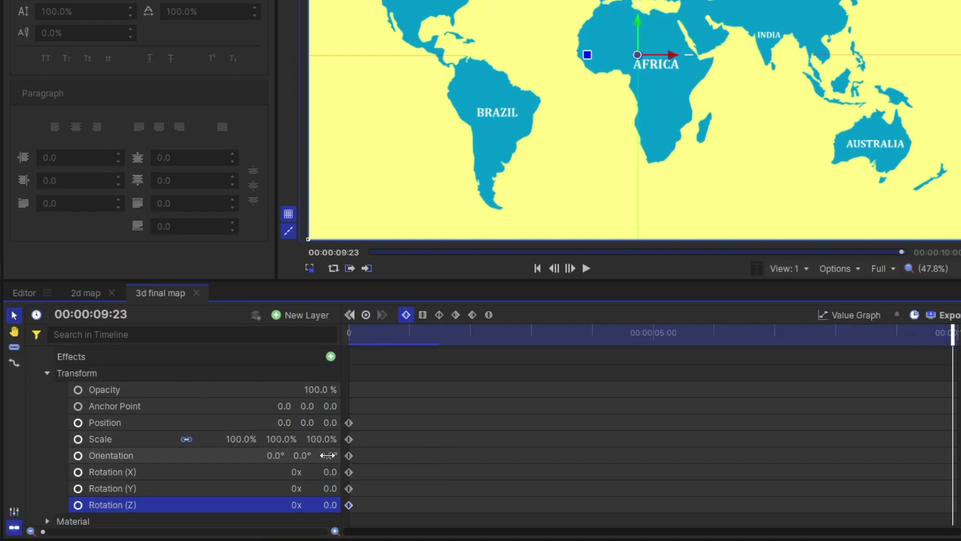
drag(328, 471, 352, 471)
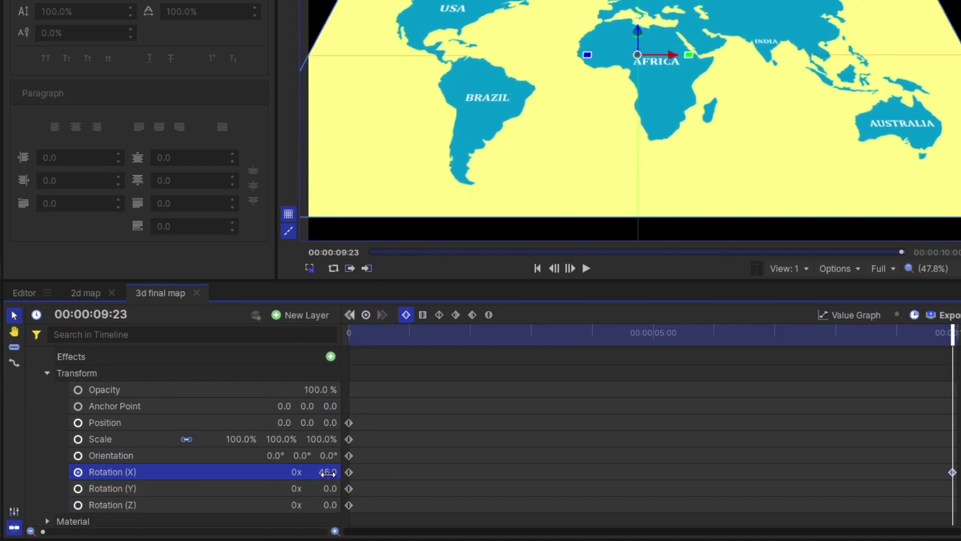
drag(329, 489, 342, 488)
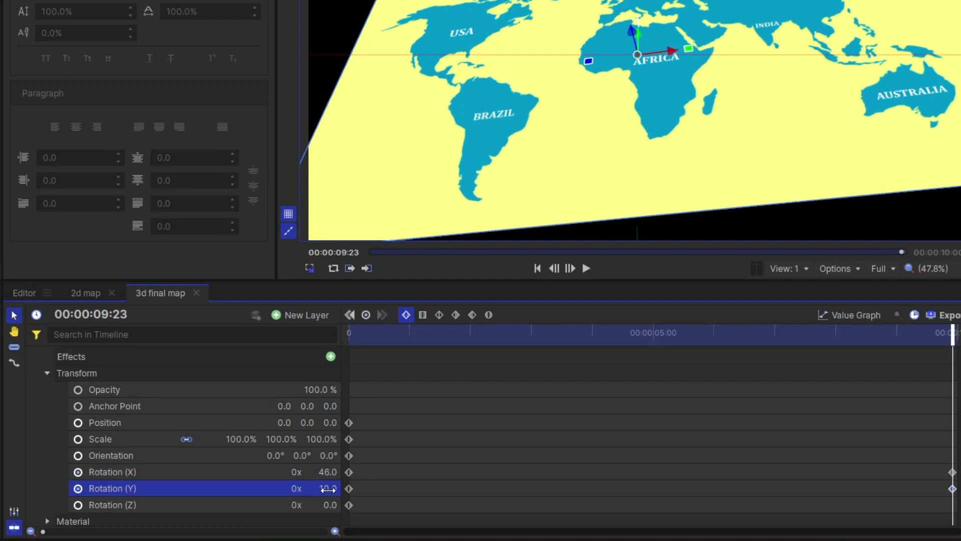
key(ctrl+z)
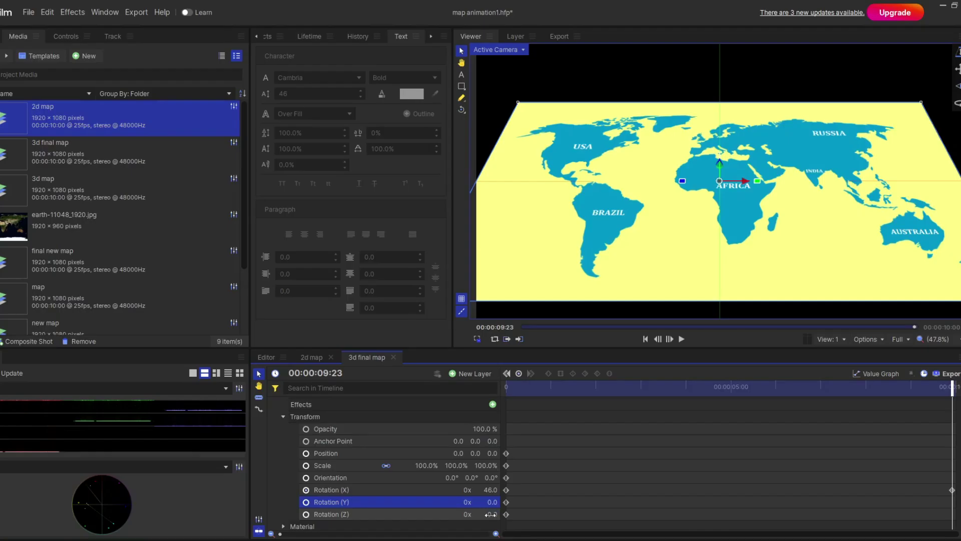
drag(328, 505, 335, 505)
drag(496, 514, 489, 514)
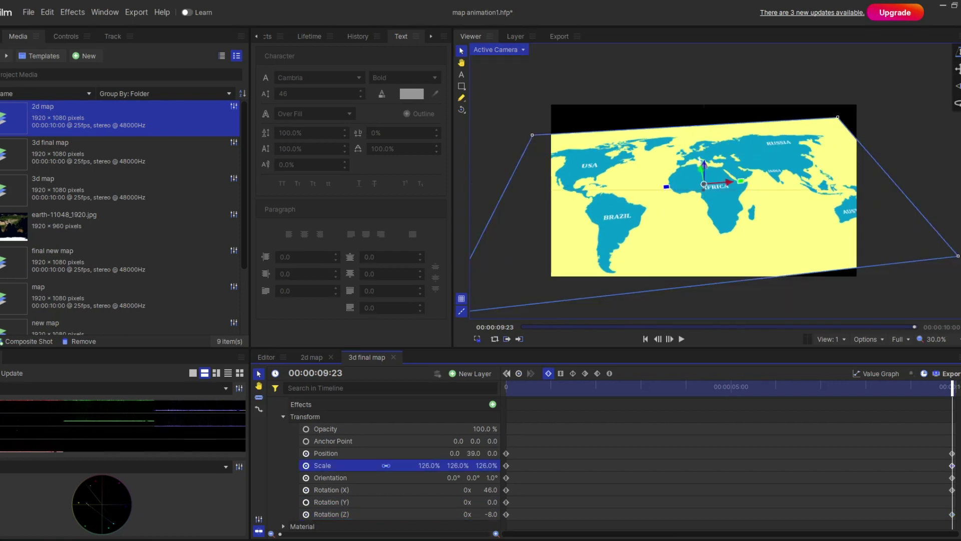
Scale the 2d map layer to 175% at 00:00:09:23 and reposition it to frame Africa.
drag(427, 465, 439, 465)
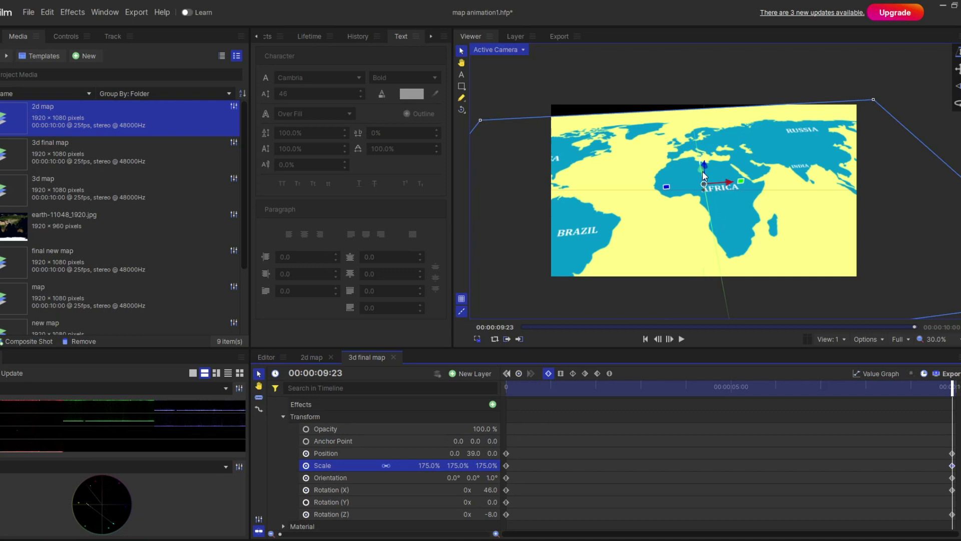
drag(705, 164, 701, 146)
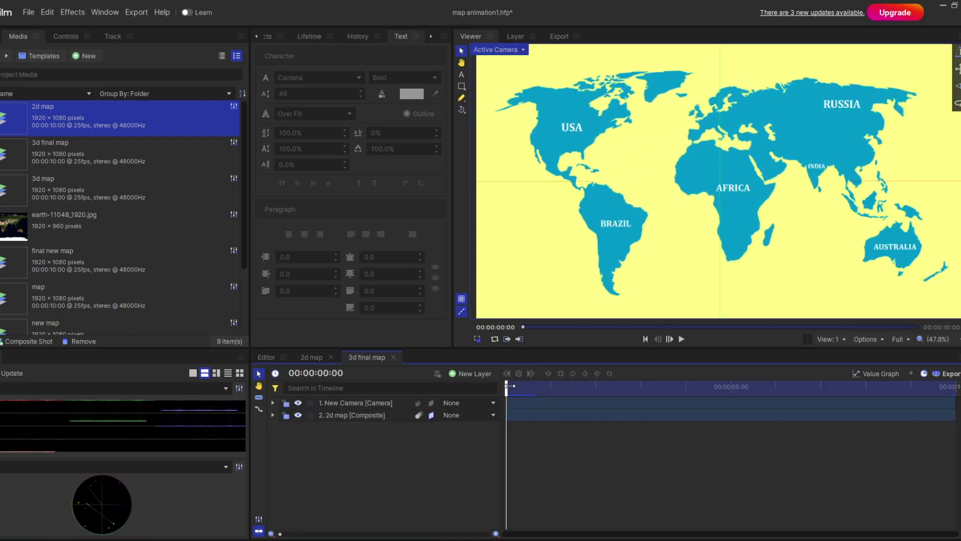
drag(508, 408, 479, 353)
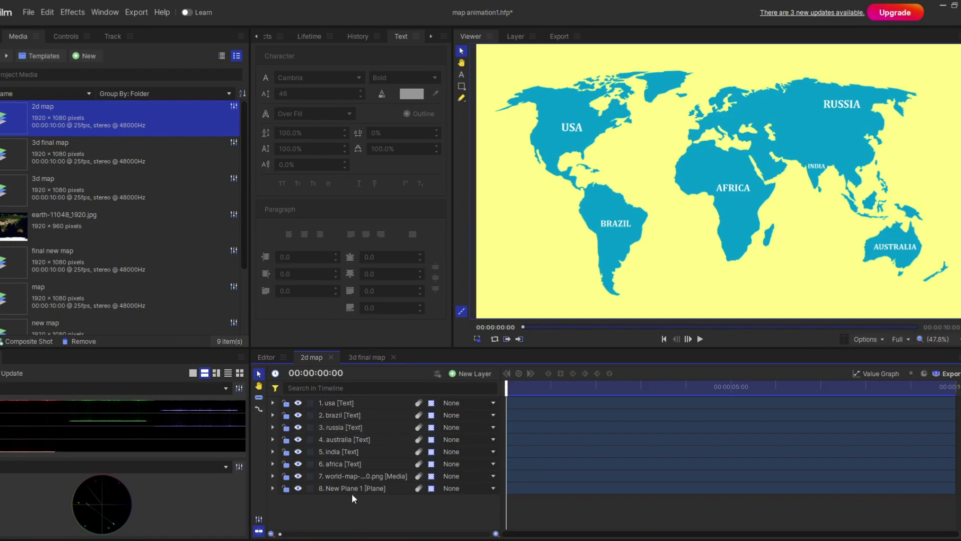
Find the Drop Shadow effect and apply it to the world map image layer in the 2d map composite.
click(351, 485)
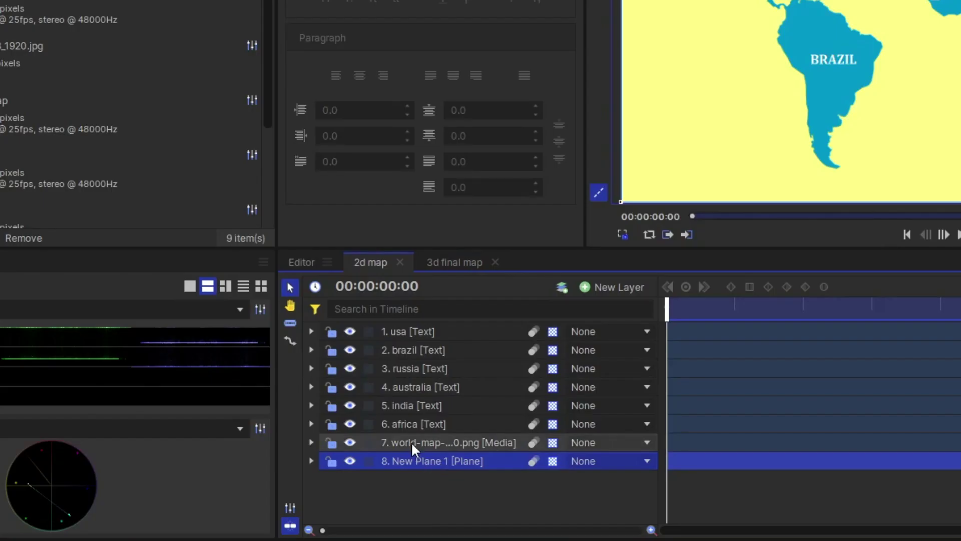
click(411, 441)
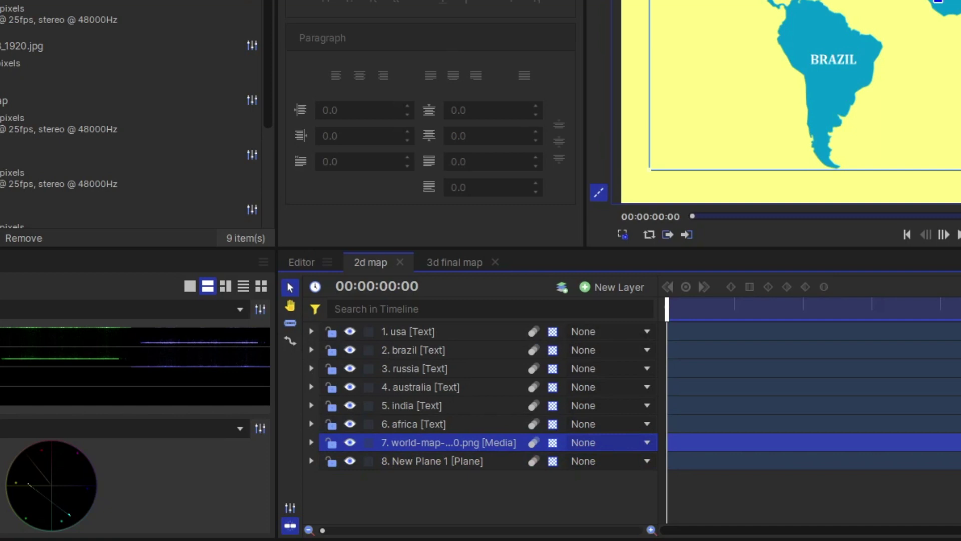
click(297, 55)
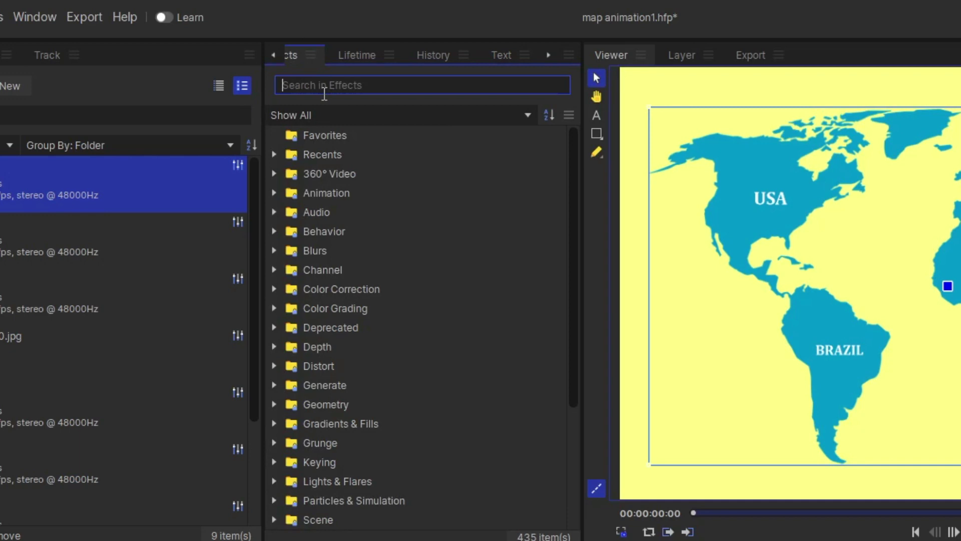
click(324, 94)
text(dropsh)
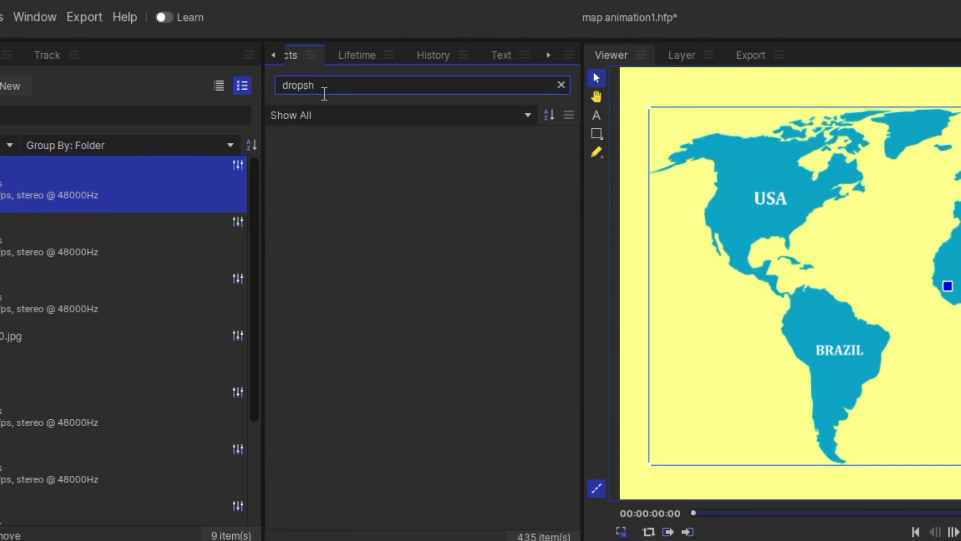
key(BackSpace)
key(BackSpace)
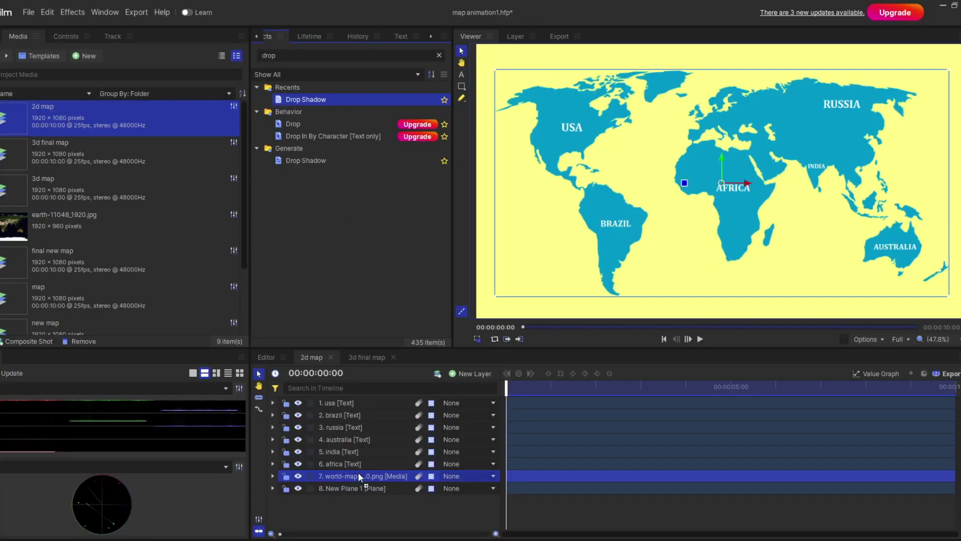
drag(359, 476, 359, 476)
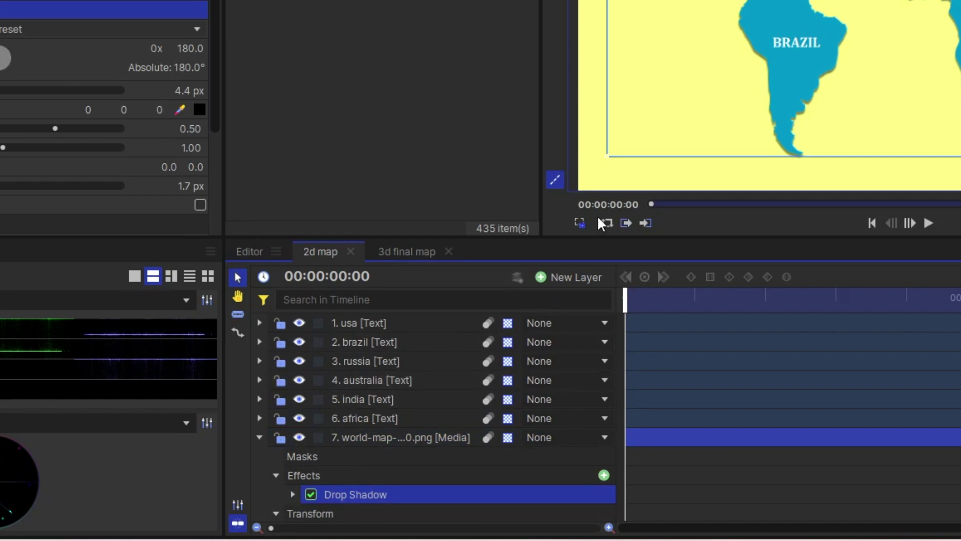
Set the world map's drop shadow angle to 79.0, distance to 8.4 px and penumbra to 9.7 px.
click(292, 494)
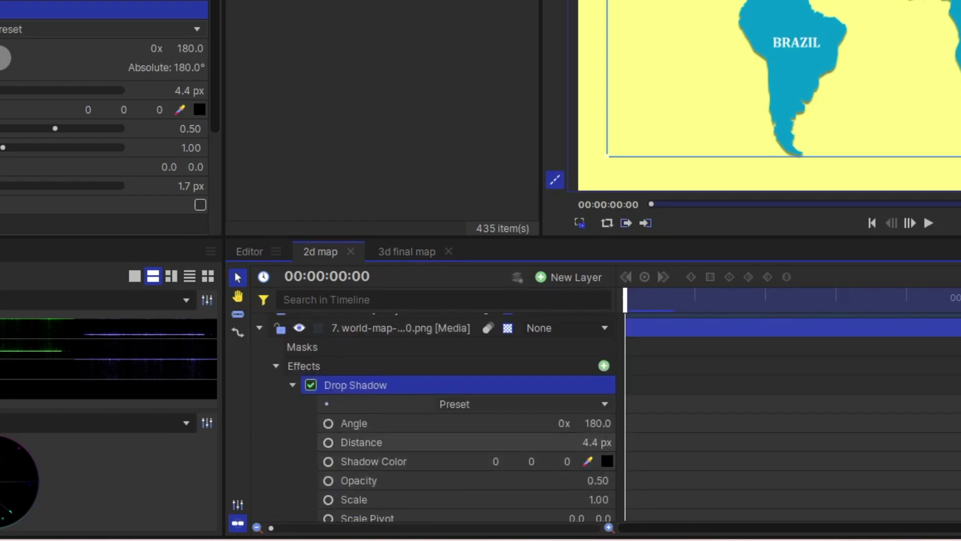
drag(596, 442, 601, 442)
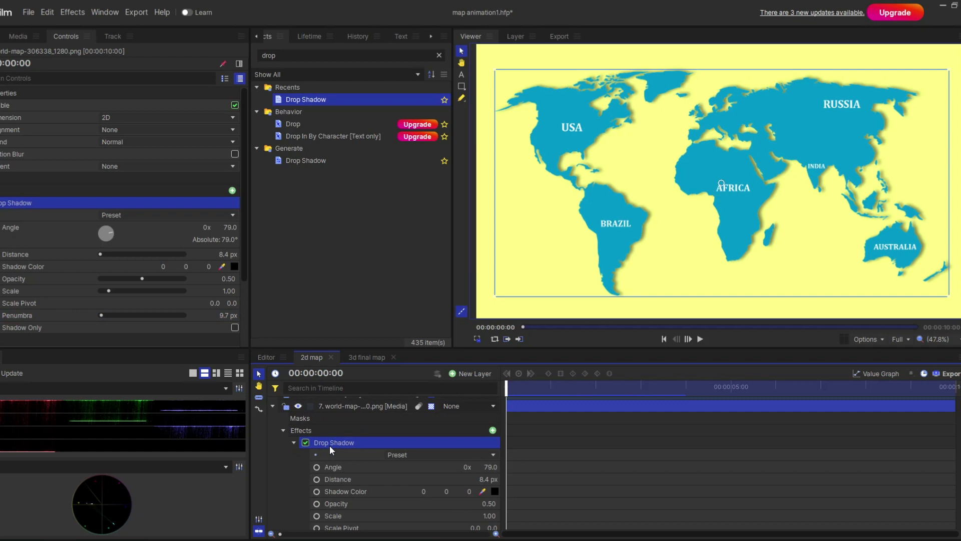
Copy the world map's Drop Shadow effect and paste it onto the usa text layer.
right_click(326, 443)
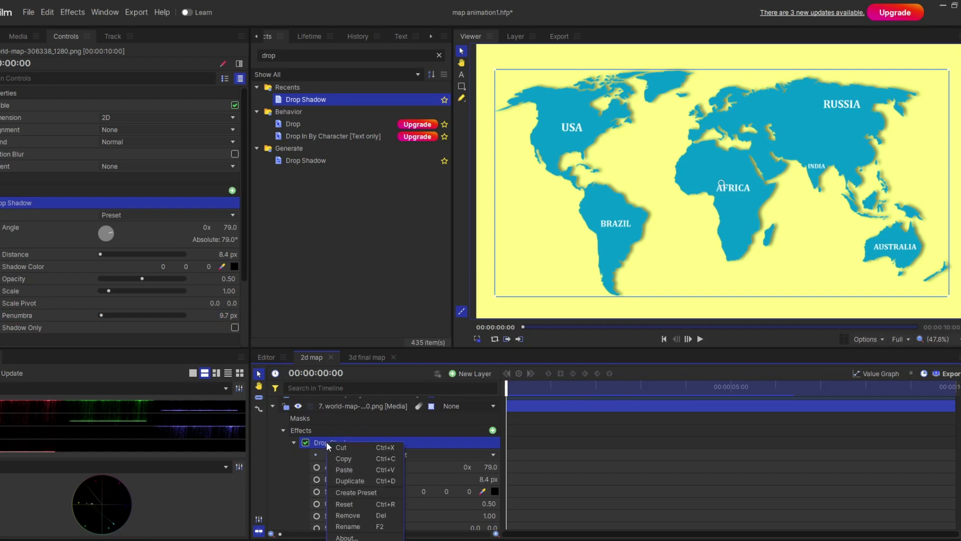
click(340, 460)
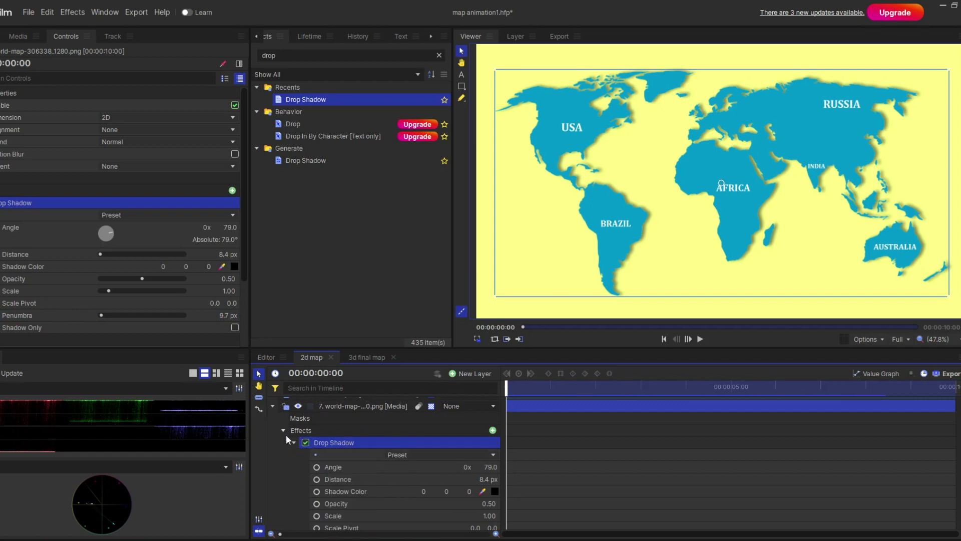
click(283, 430)
scroll(280, 431, up, 3)
click(272, 475)
click(334, 401)
key(ctrl+v)
click(329, 326)
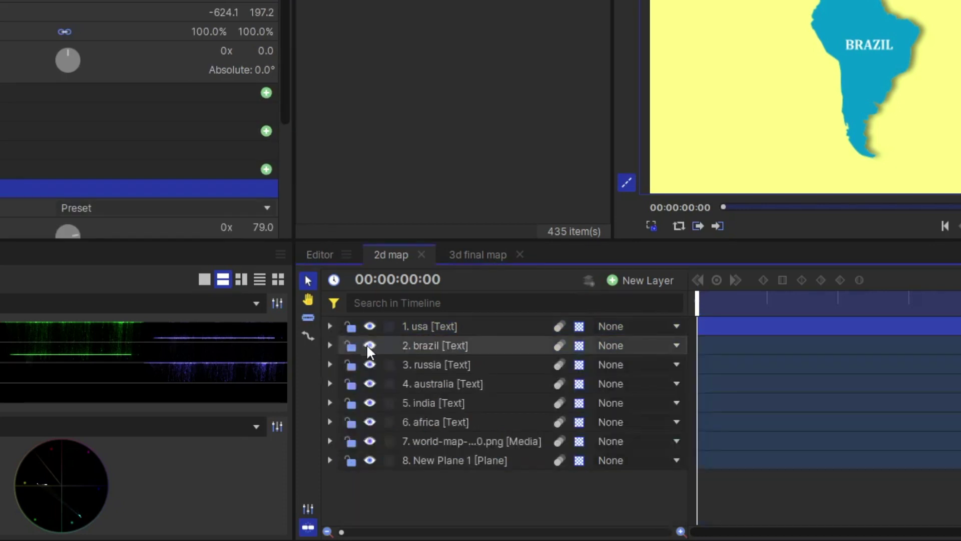
Paste the copied Drop Shadow onto the brazil, russia and australia text layers.
click(418, 345)
key(ctrl+v)
click(330, 345)
click(422, 366)
key(ctrl+v)
click(329, 365)
click(420, 383)
key(ctrl+v)
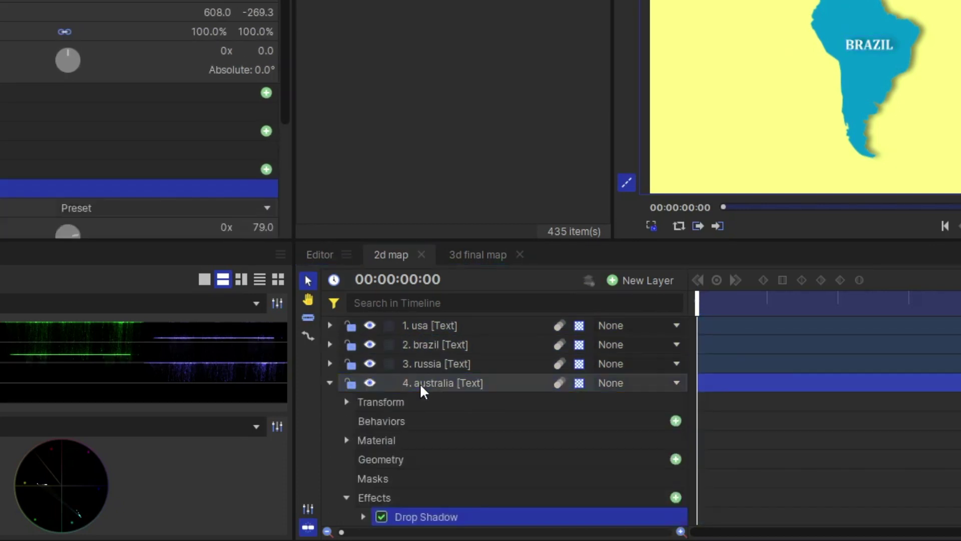
Paste the copied Drop Shadow onto the india and africa text layers.
click(425, 404)
click(329, 402)
click(330, 403)
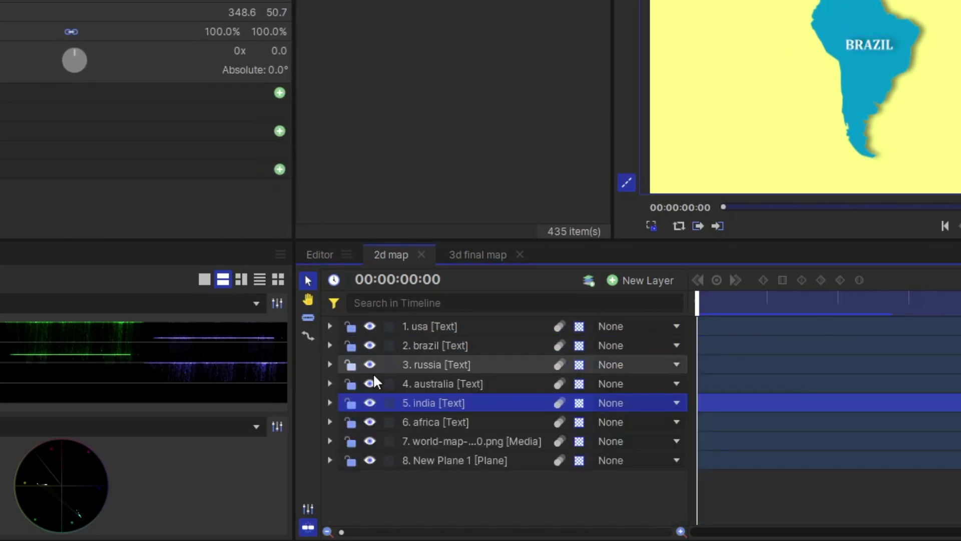
key(ctrl+v)
click(424, 422)
key(ctrl+v)
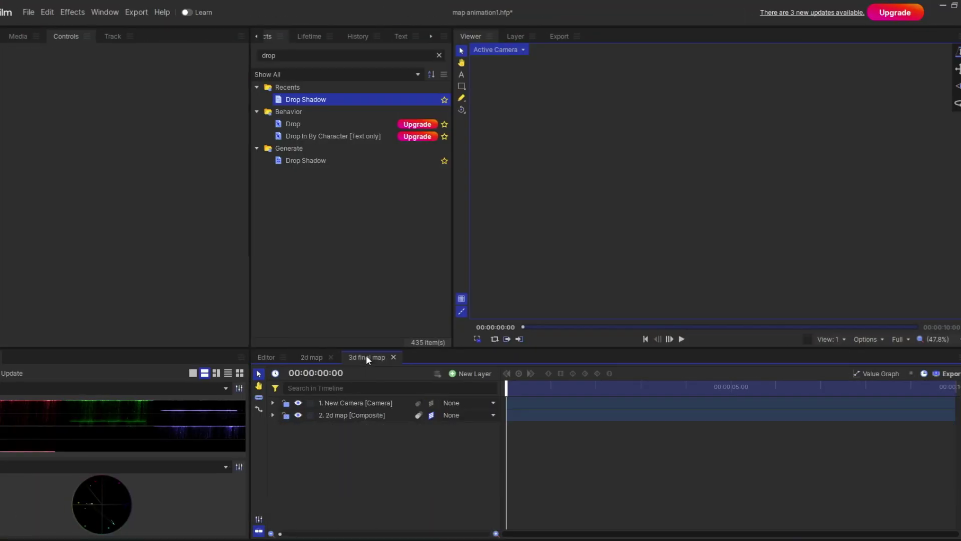
Preview the map animation in 3d final map and the satellite map animation in the 3d map composite.
drag(510, 386, 872, 393)
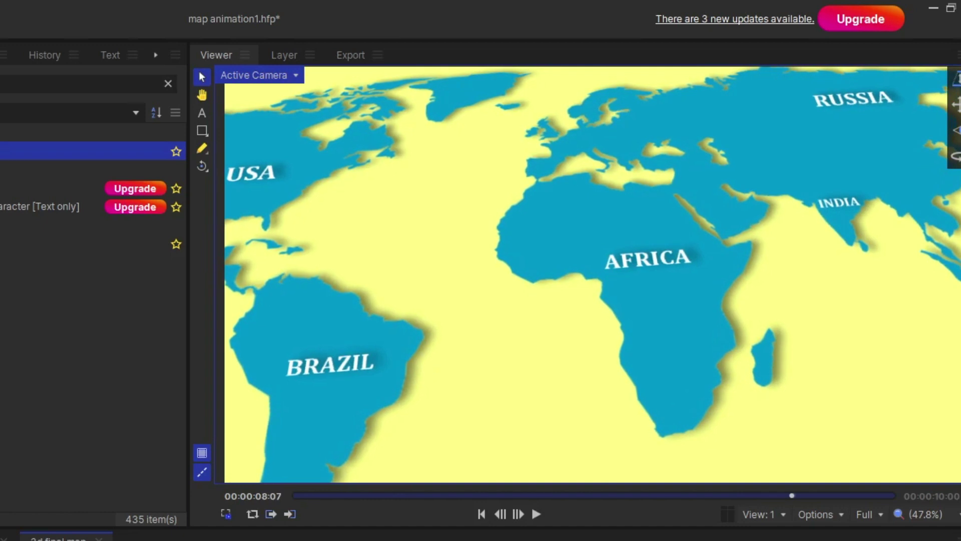
drag(792, 495, 758, 495)
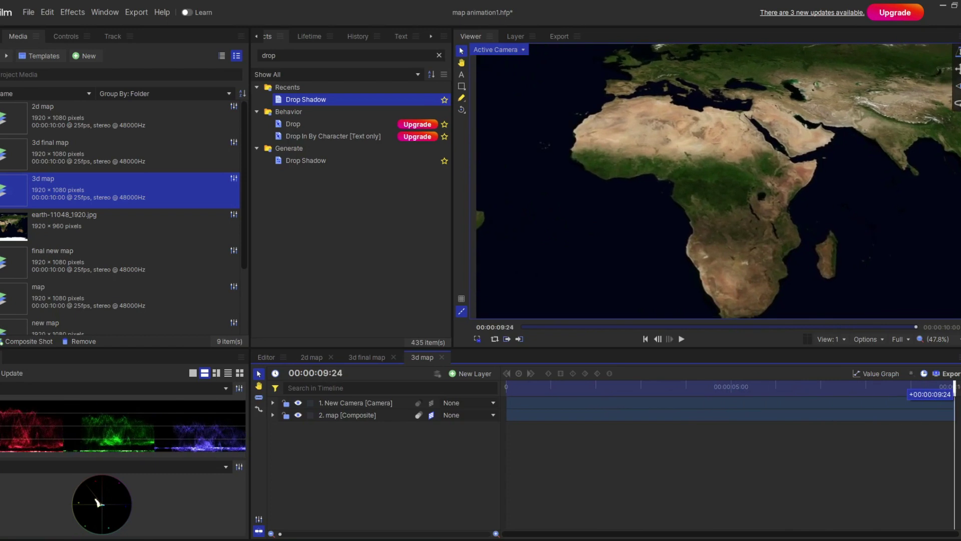
drag(957, 422, 487, 425)
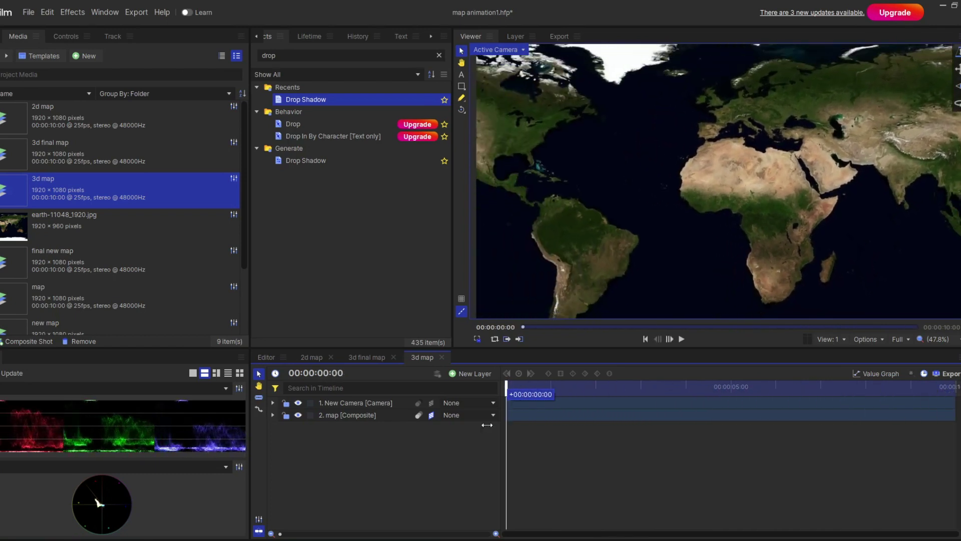
key(space)
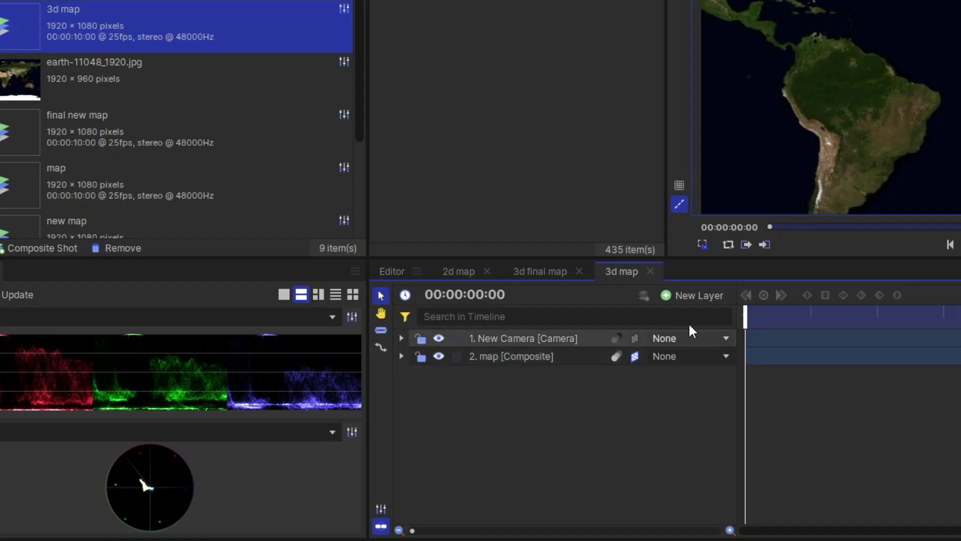
Add a light layer to the 3d map composite and set its position to 155, -64, 1023.
click(474, 375)
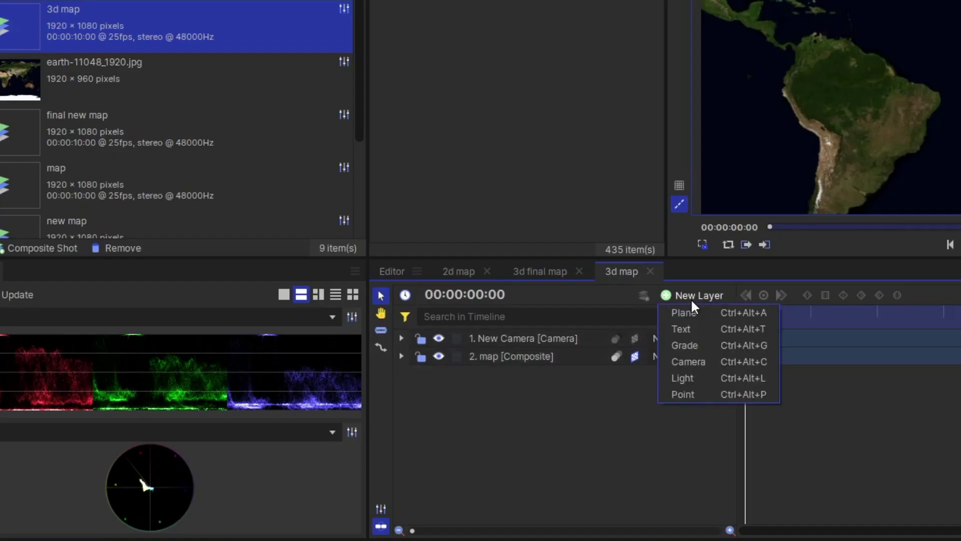
click(694, 379)
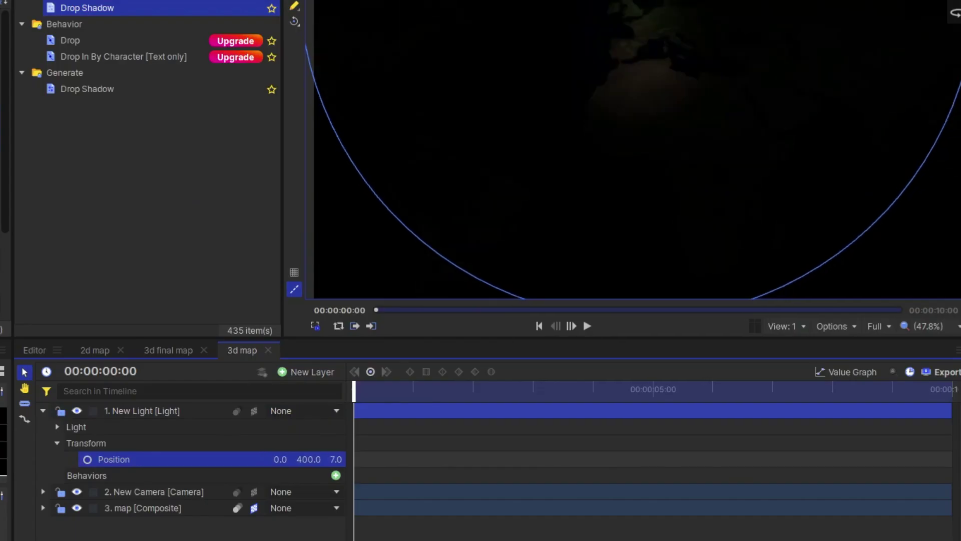
drag(335, 459, 417, 459)
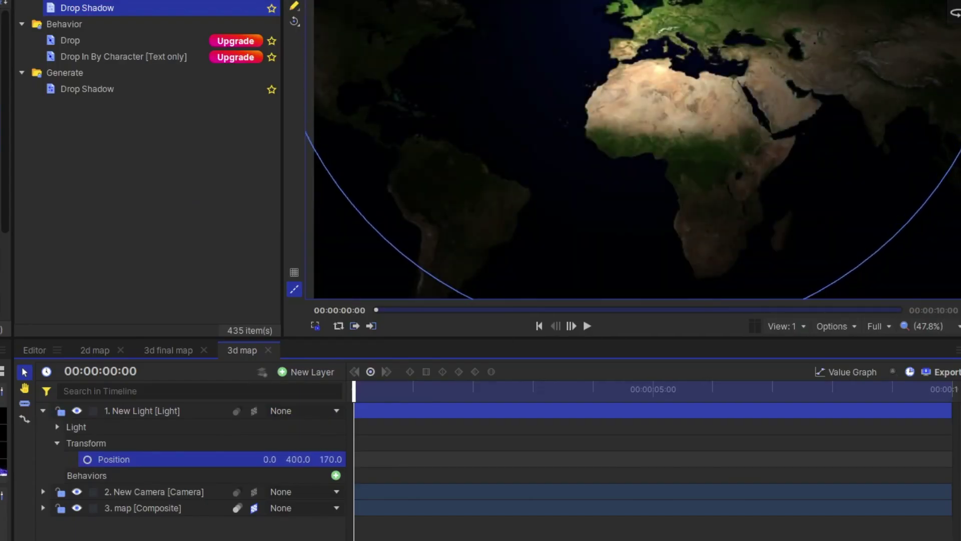
drag(298, 459, 66, 460)
drag(354, 390, 462, 426)
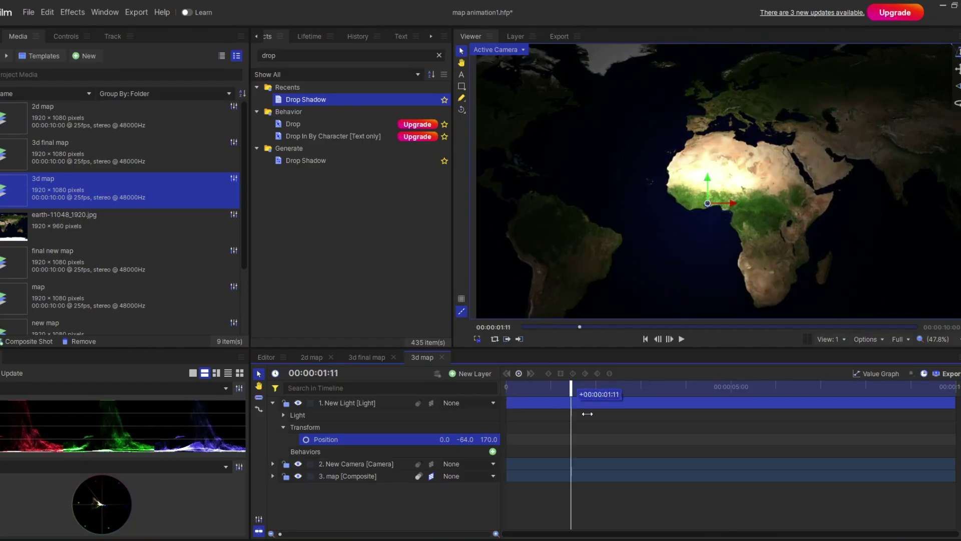
drag(587, 414, 960, 439)
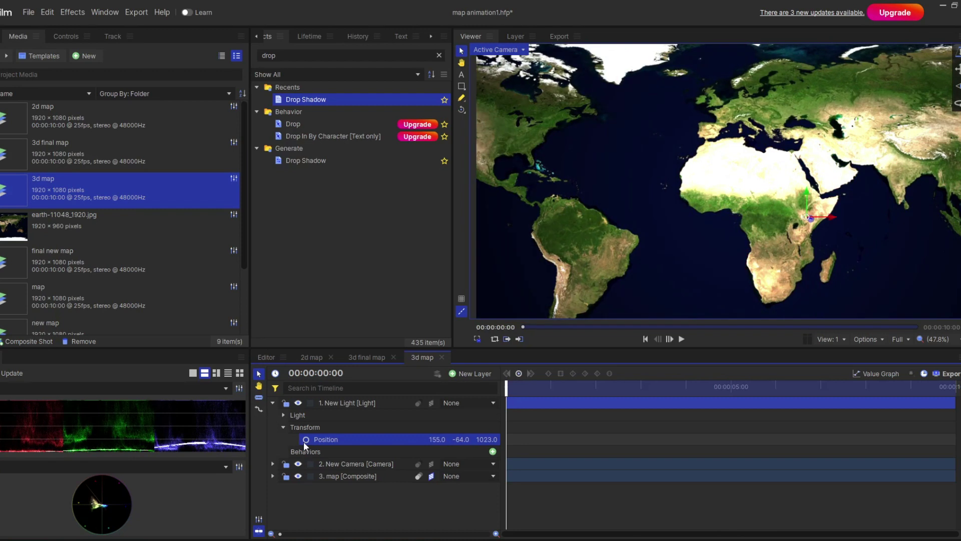
Keyframe the light's position at the start of the timeline and set it to 155, 456, 253 at 00:00:08:07.
click(305, 440)
drag(510, 387, 884, 471)
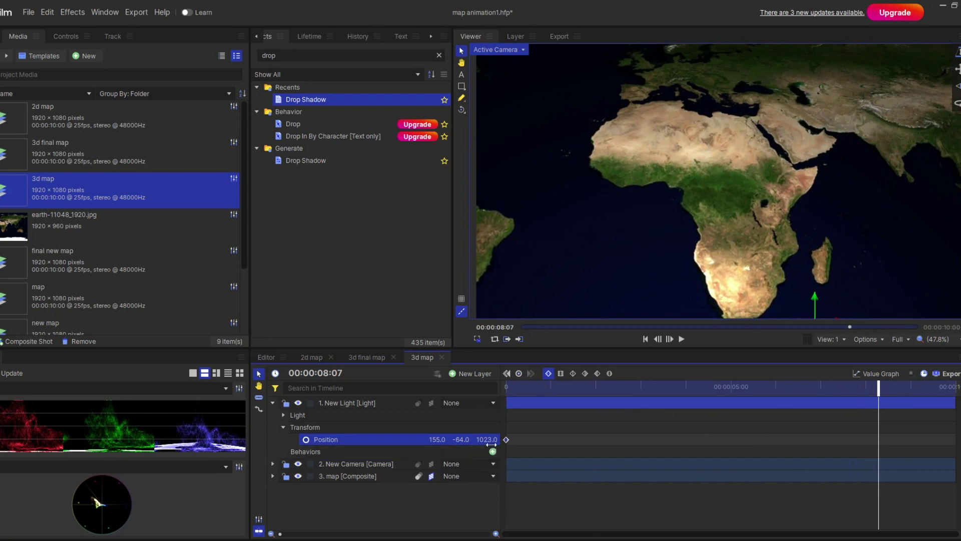
drag(489, 439, 224, 440)
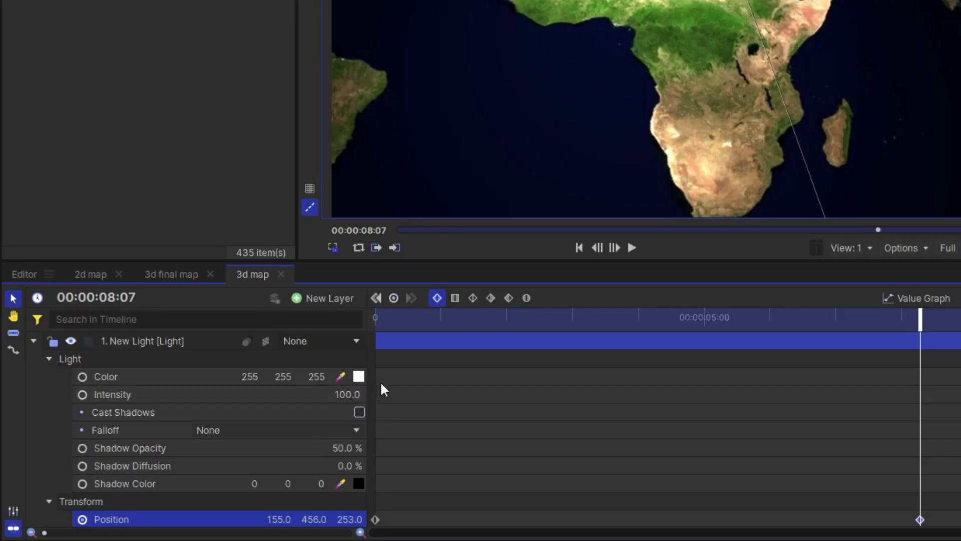
Keyframe the light's color at the start, set it to red (255, 0, 0) at 00:00:08:07, and preview the color change.
click(394, 324)
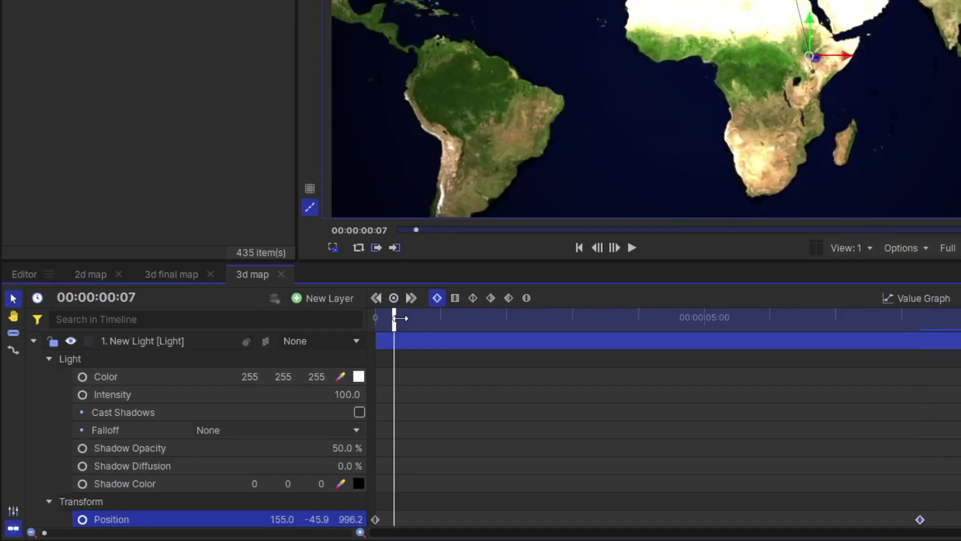
drag(404, 314, 325, 313)
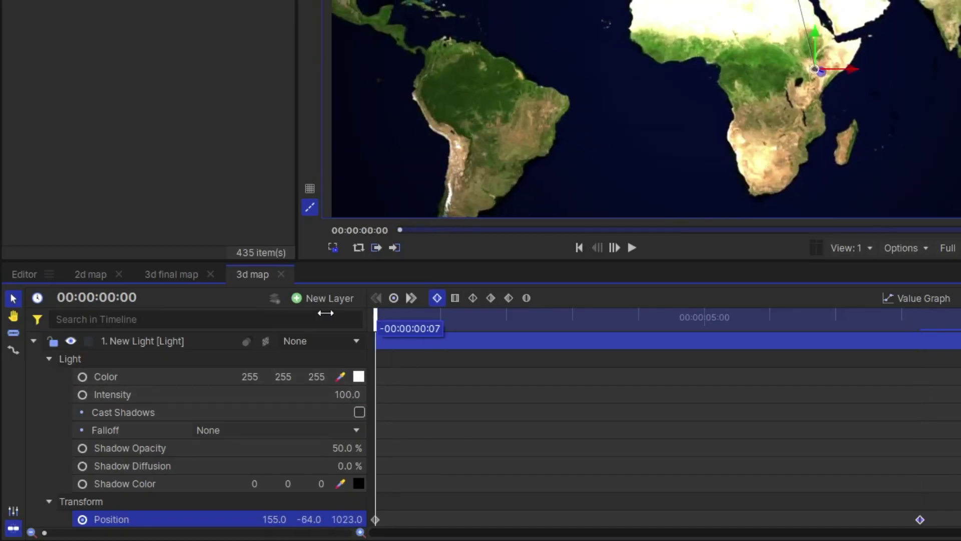
click(81, 377)
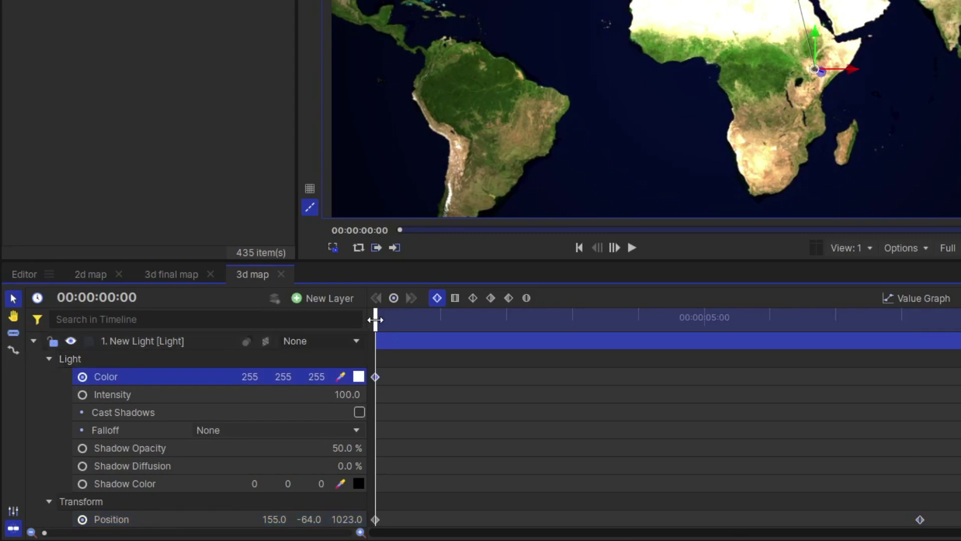
drag(376, 320, 923, 446)
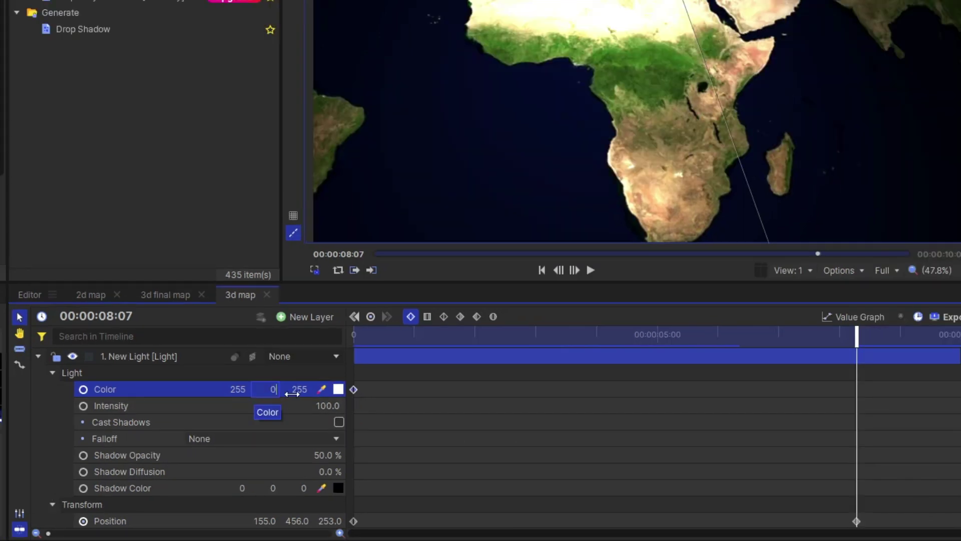
key(Return)
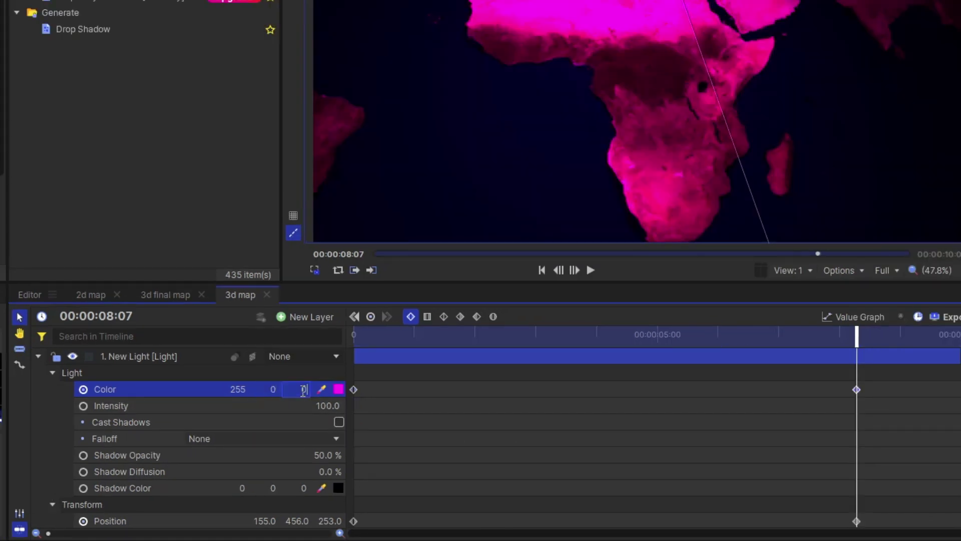
key(Return)
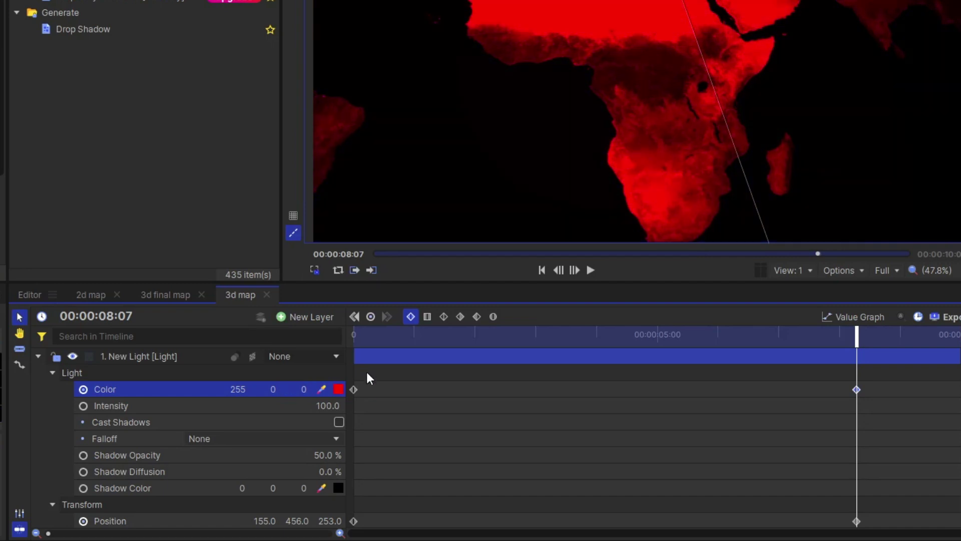
click(368, 338)
drag(372, 333, 872, 408)
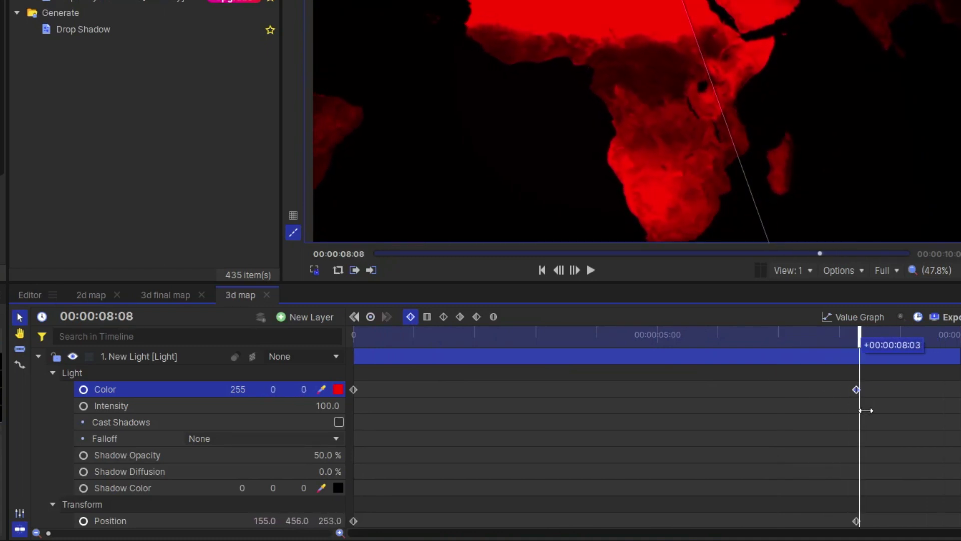